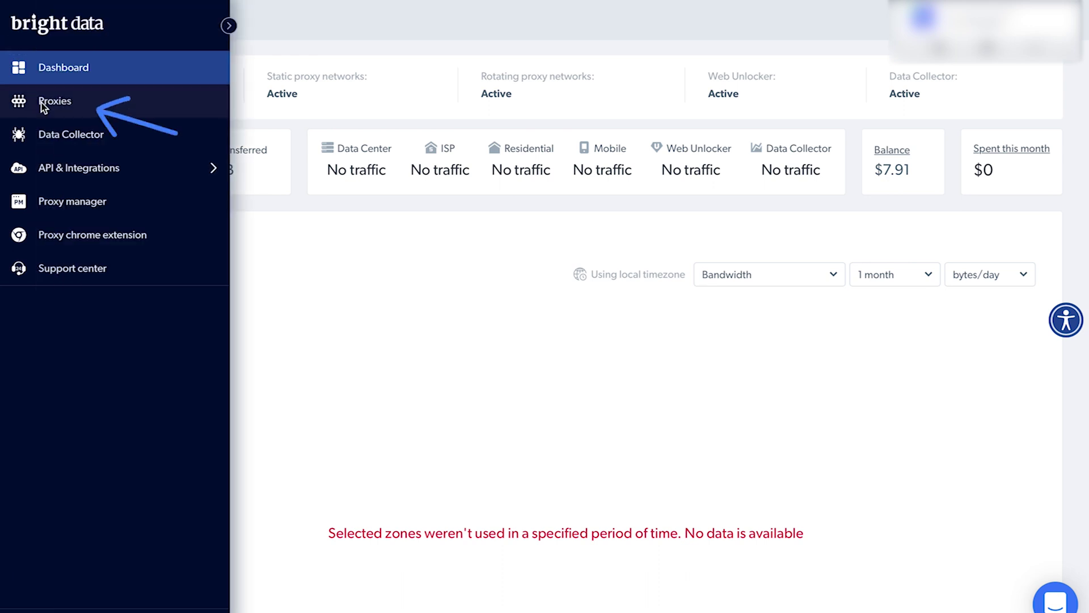
Step: Add a Residential proxy zone targeting linkedin.com and confirm it, creating zone7
click(42, 103)
click(1015, 122)
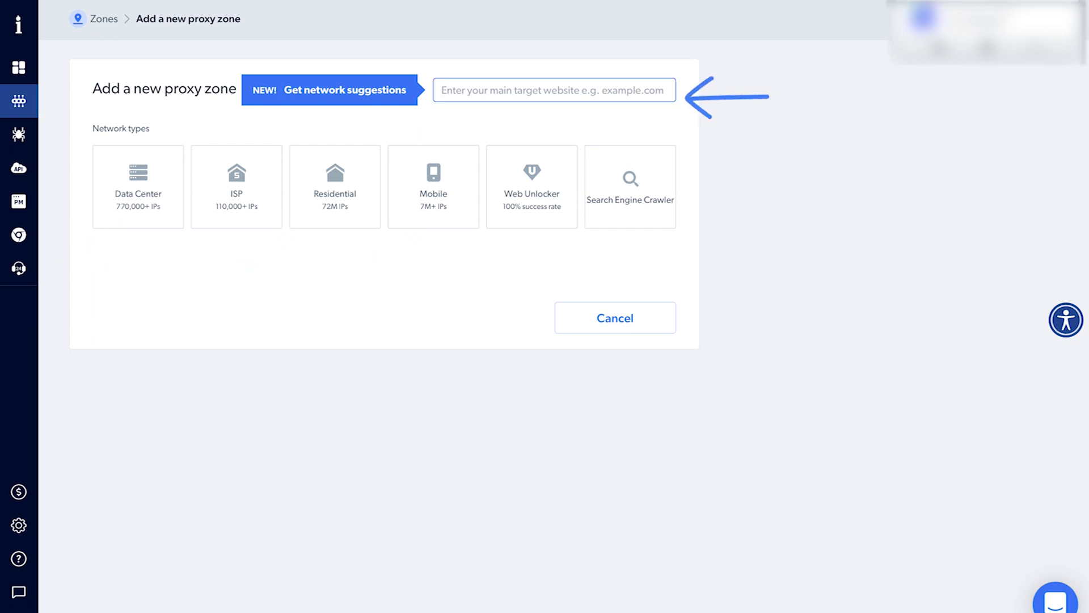
text(linkedin.com)
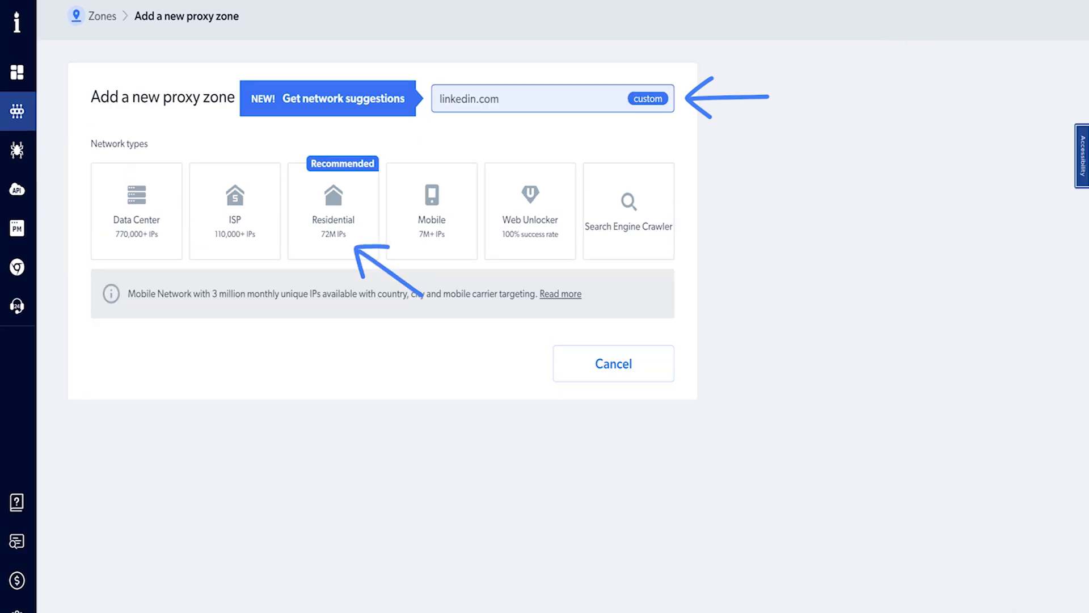
click(343, 243)
scroll(342, 243, down, 3)
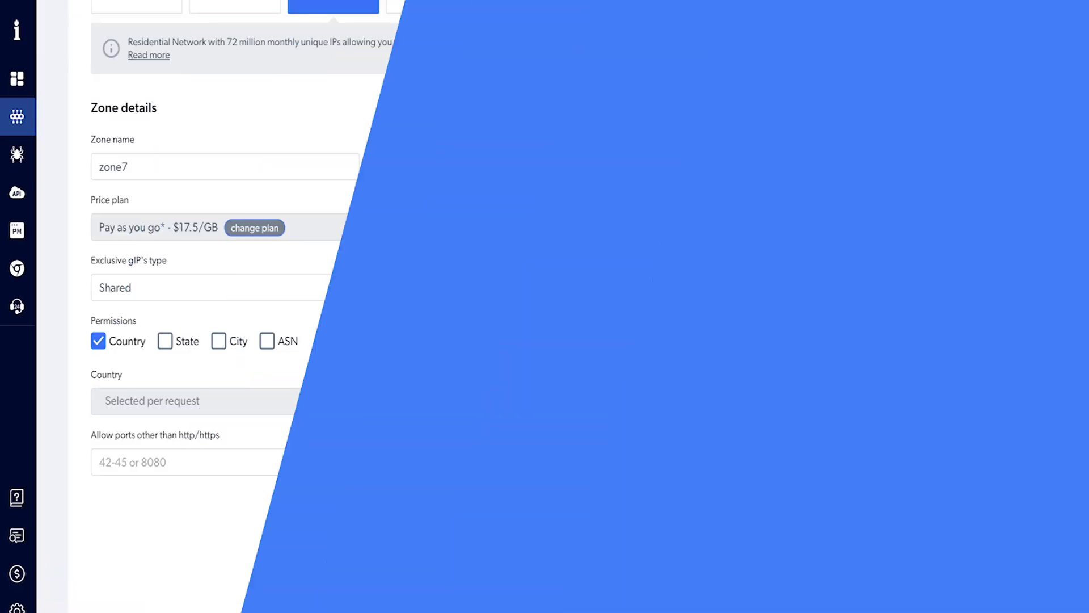
click(658, 574)
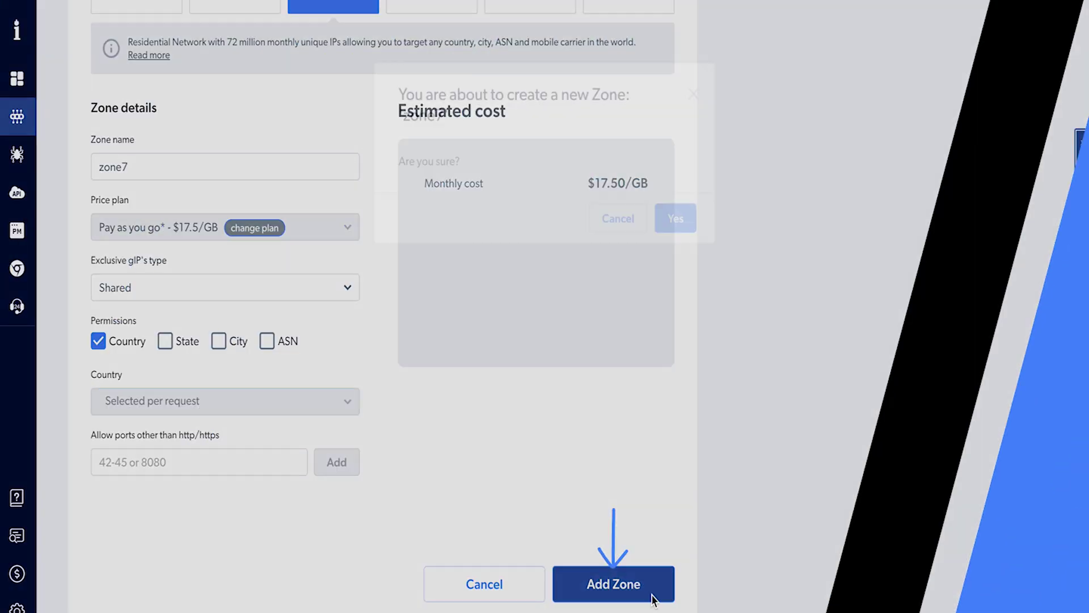
click(674, 255)
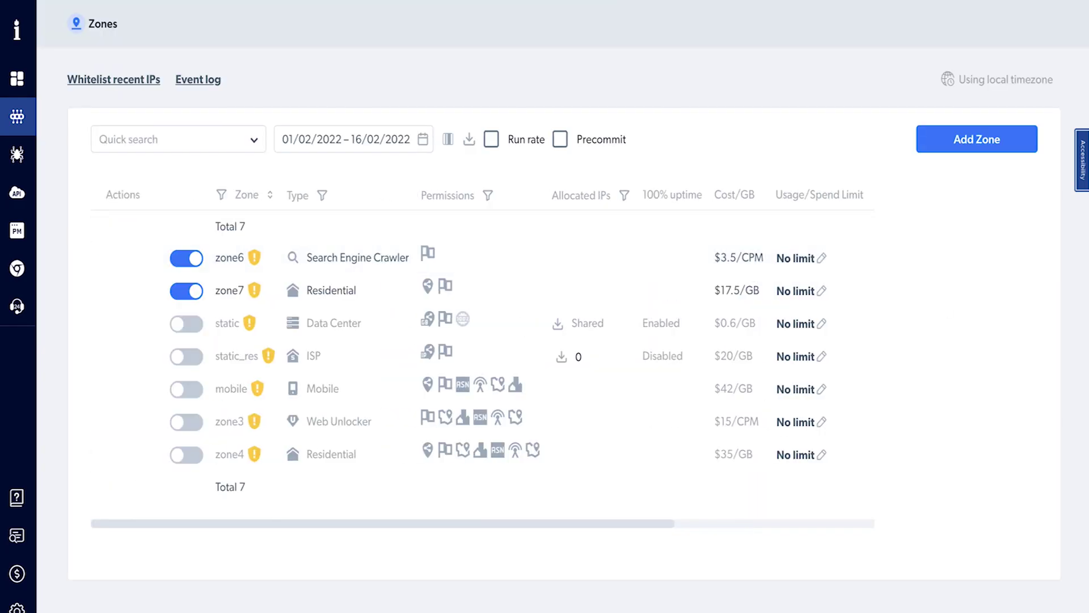
mouse_move(111, 295)
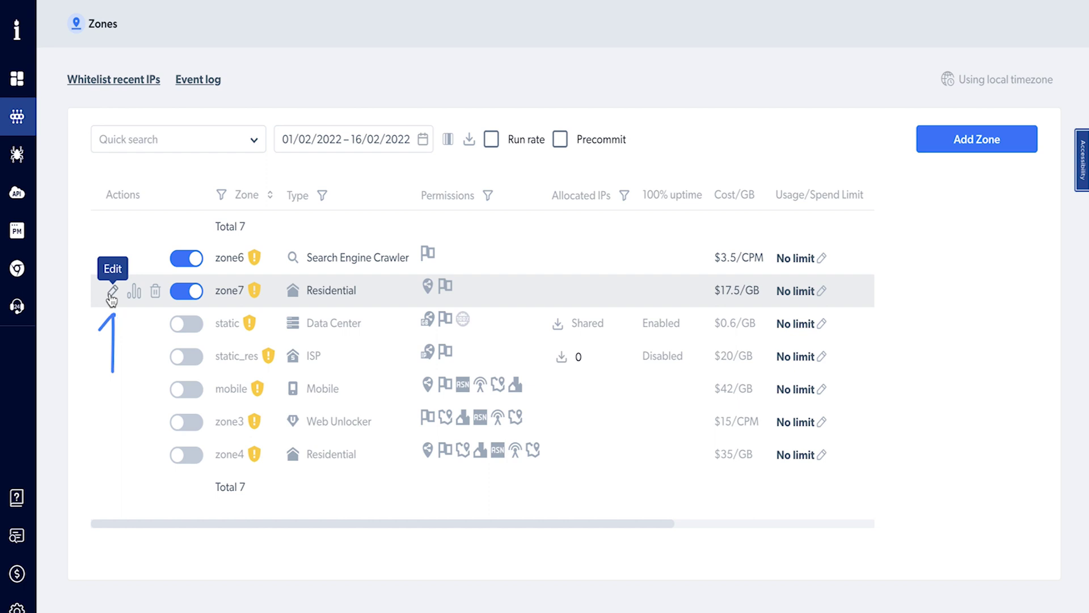
Step: Open zone7's settings, then the static zone's settings to get its zproxy host and credentials list
click(111, 293)
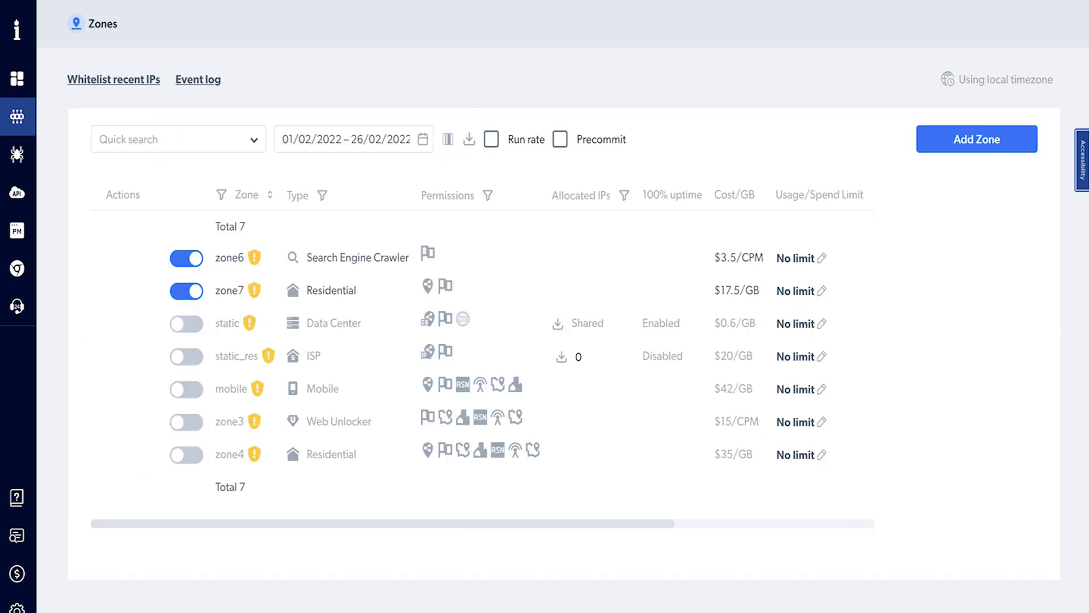
click(113, 326)
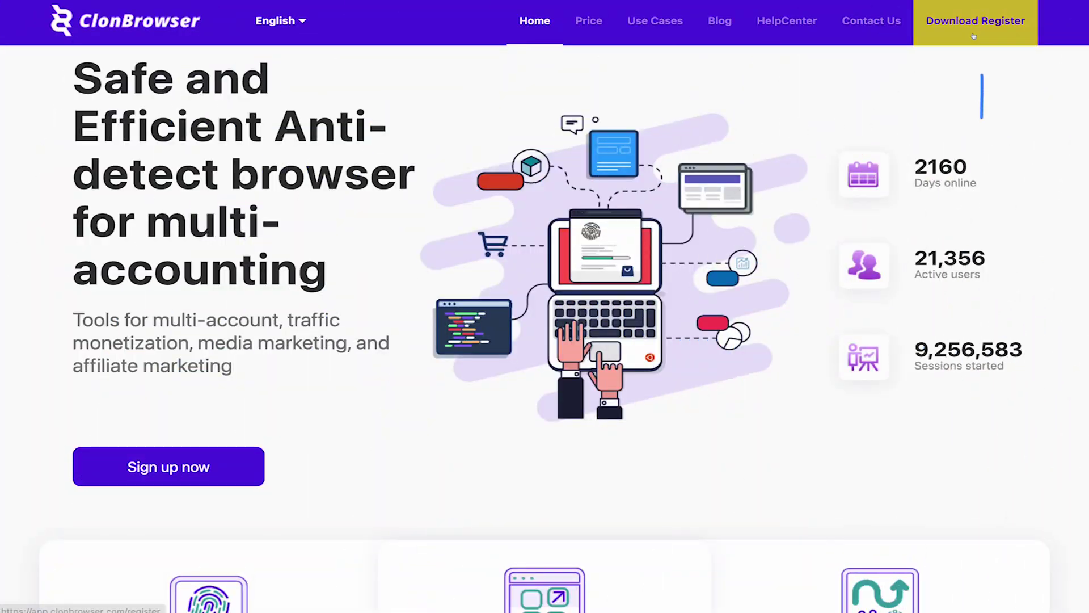
Step: Open the ClonBrowser login form and enter the account email and password
click(974, 36)
click(756, 410)
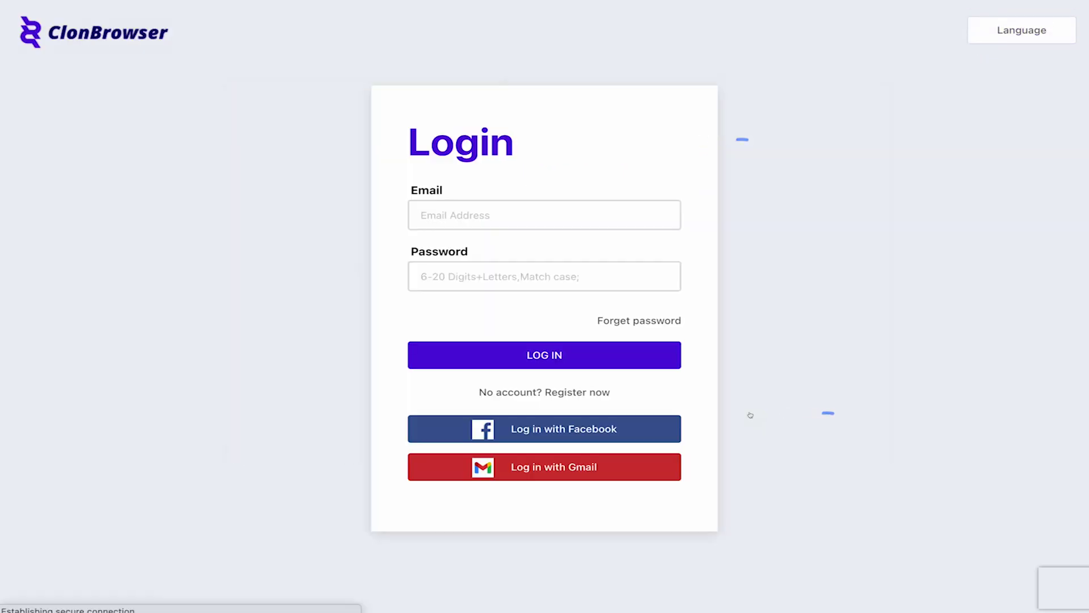
click(599, 214)
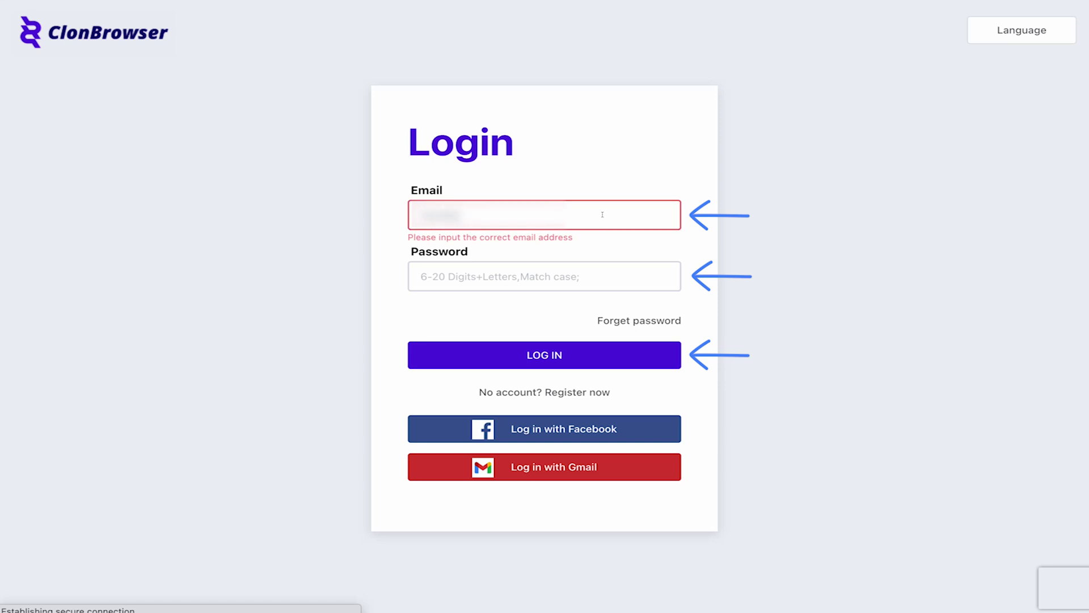
text(com)
click(577, 274)
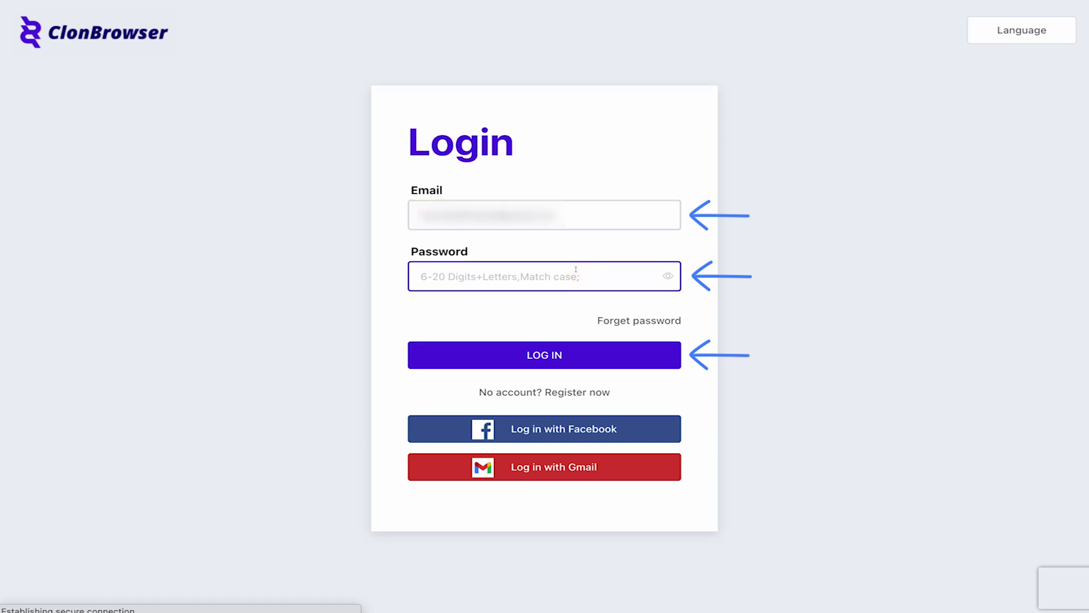
text(••••••••••)
Step: Log in and download ClonBrowser 3.6.6 for Mac from the Download page
click(567, 355)
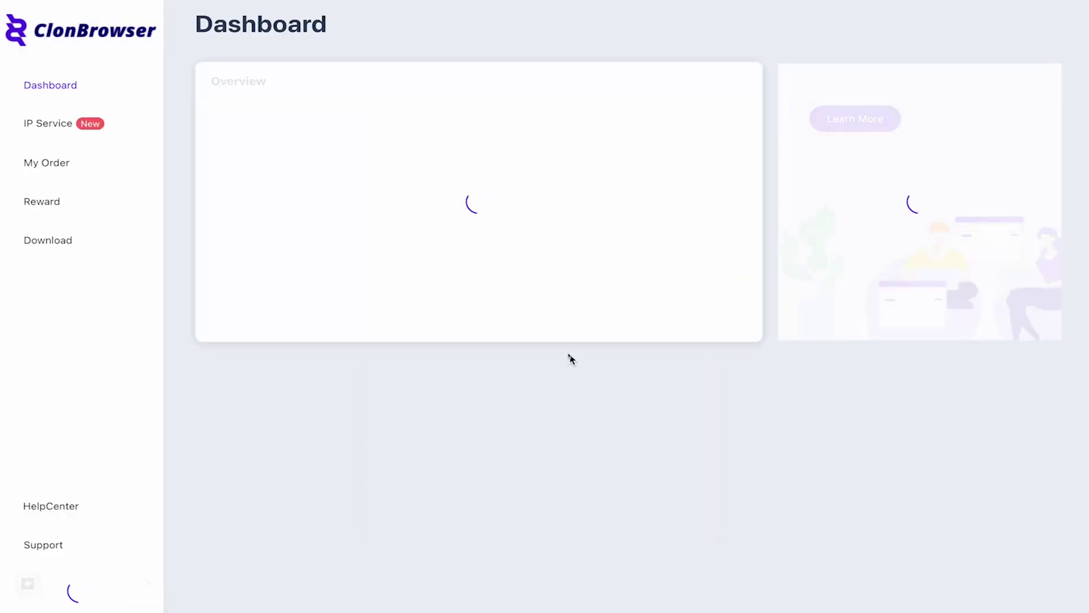
click(59, 234)
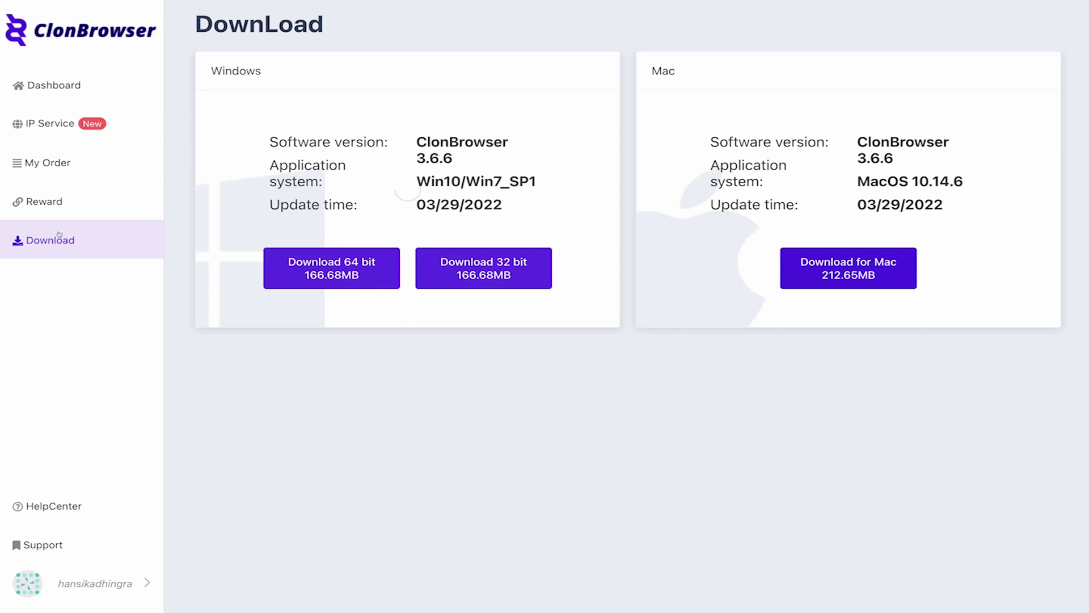
click(837, 282)
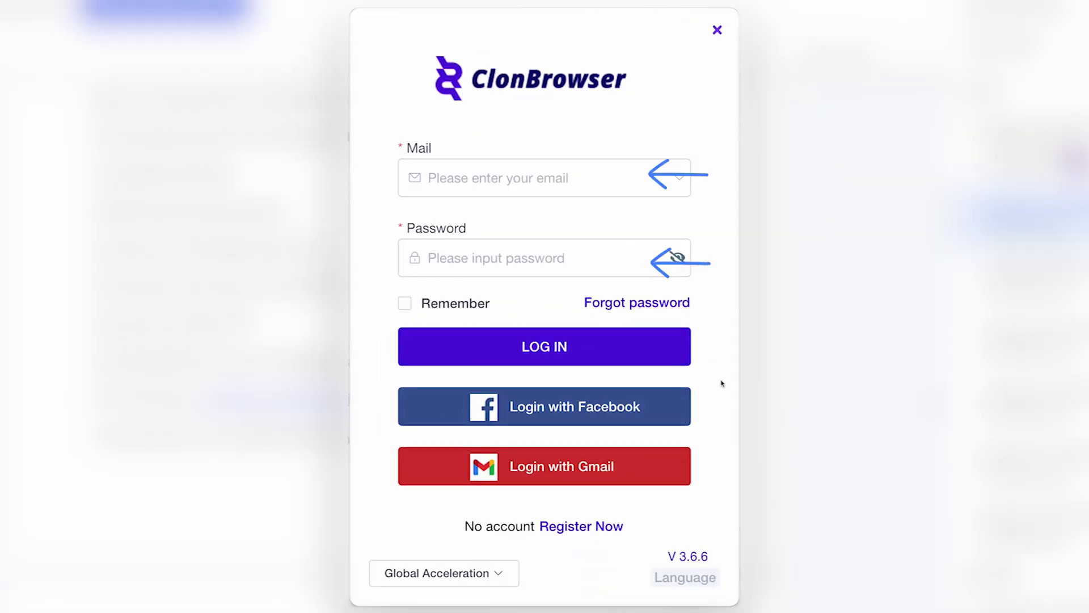
Step: Log into the desktop app with the account email and password, then open the empty Proxy page
click(568, 169)
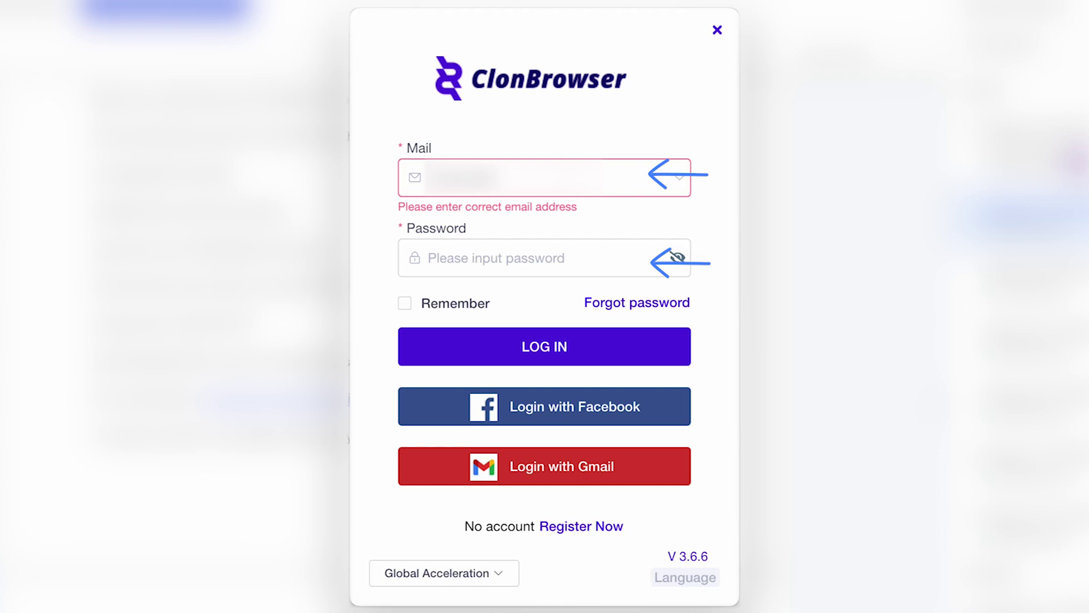
click(484, 249)
text(••••••••••)
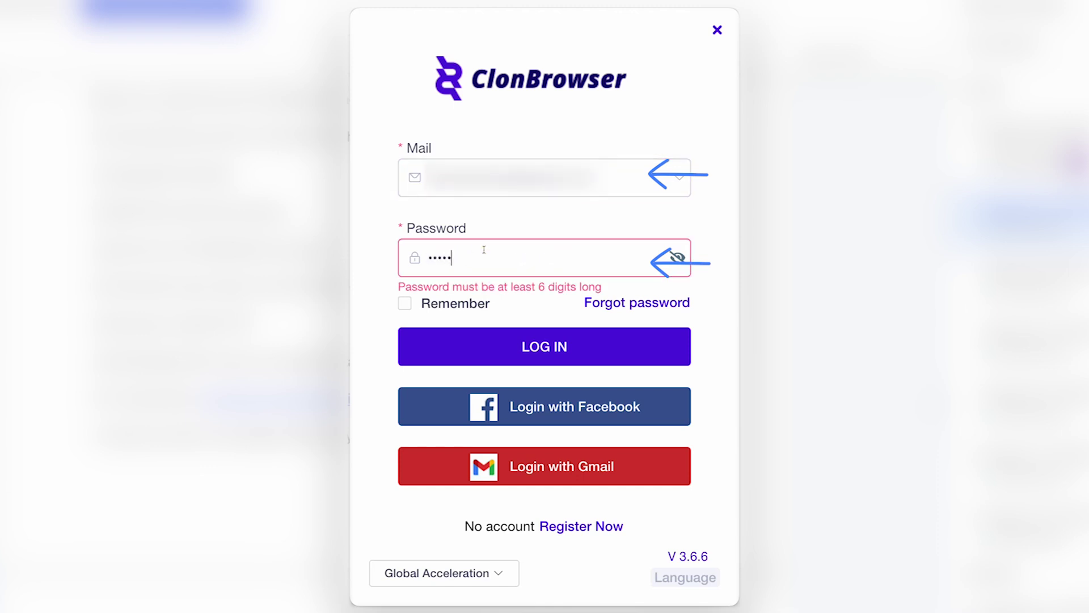
click(513, 348)
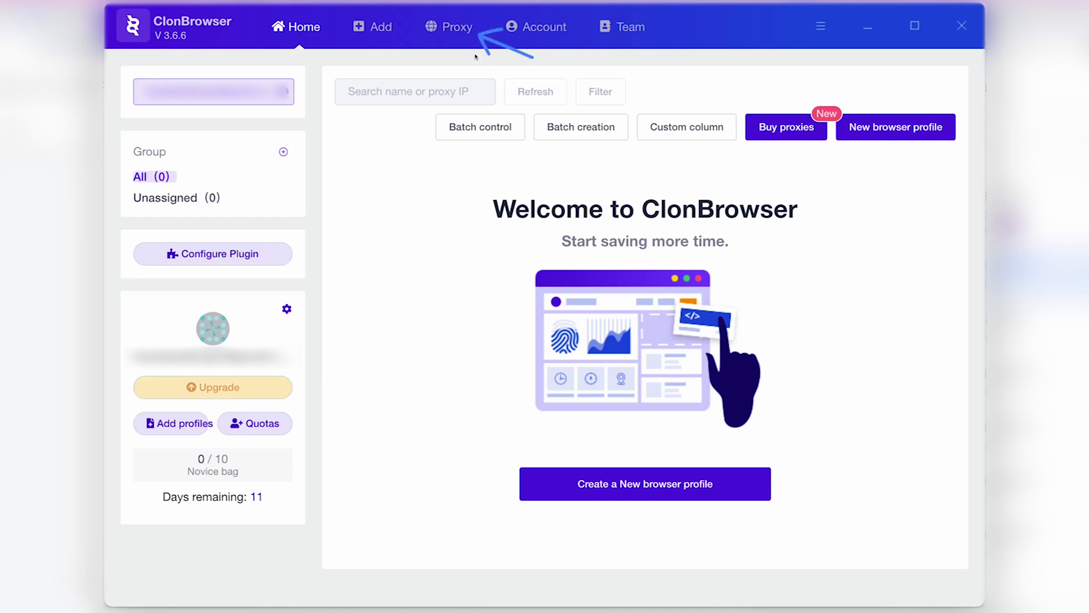
click(473, 29)
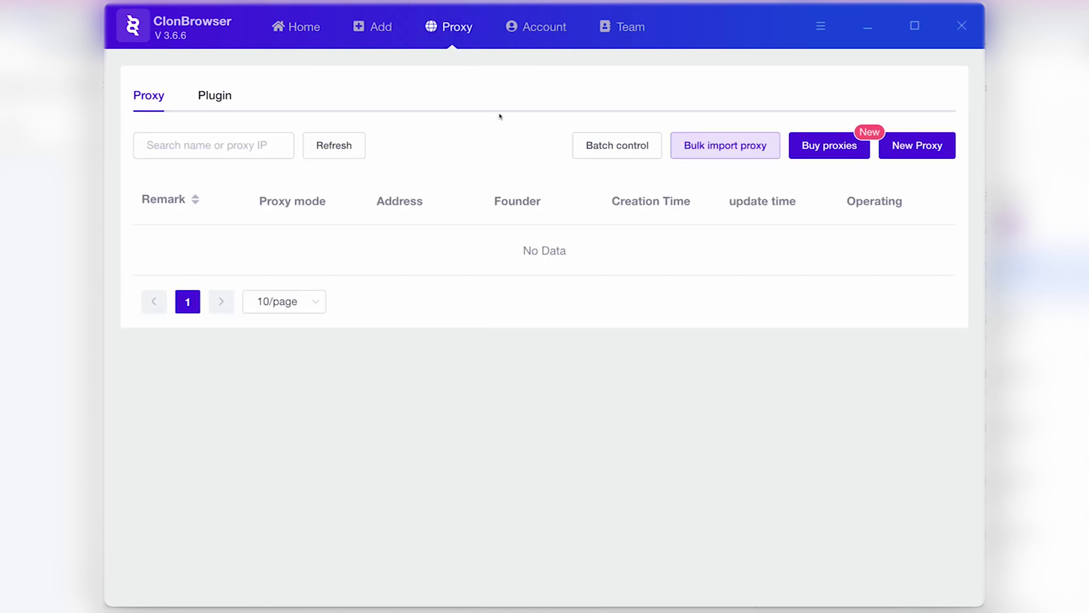
Step: Start a new Http proxy and set its remark to 'Bright Data Proxies'
click(910, 144)
click(462, 176)
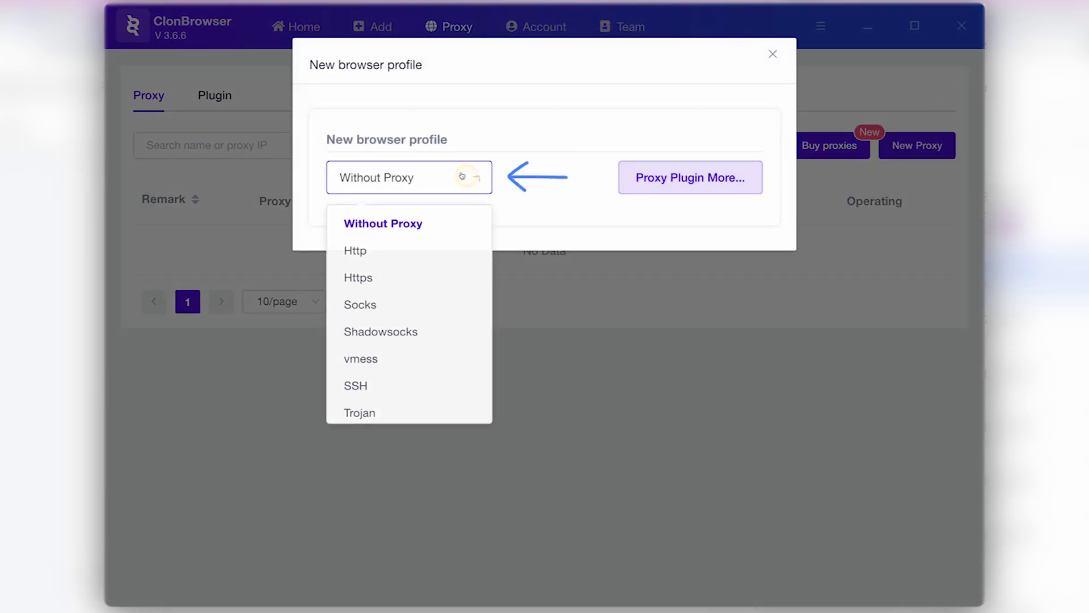
click(386, 250)
double_click(443, 247)
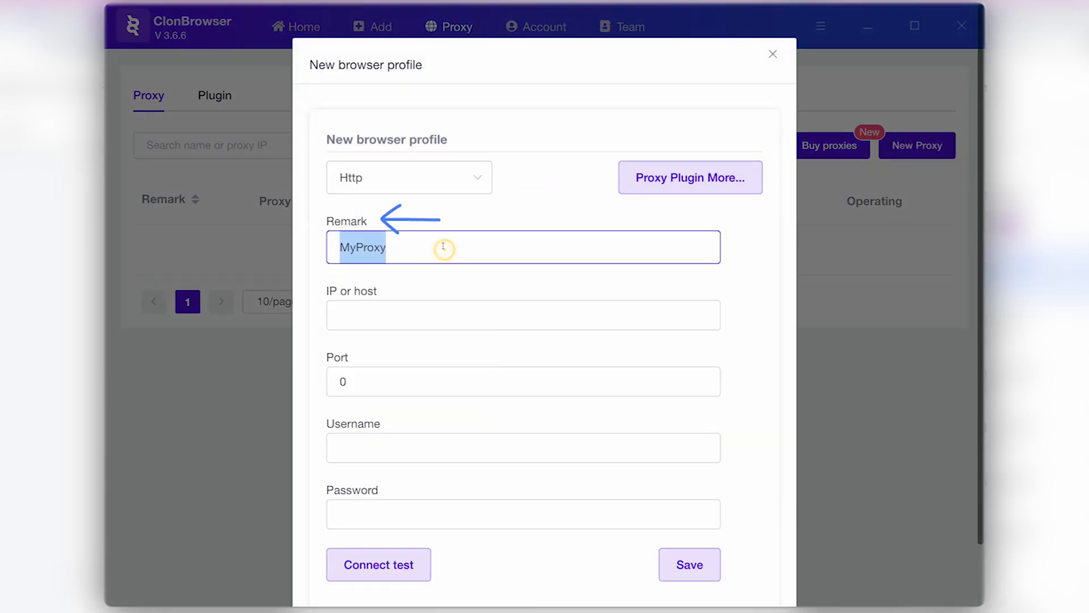
text(Bright Data Pro)
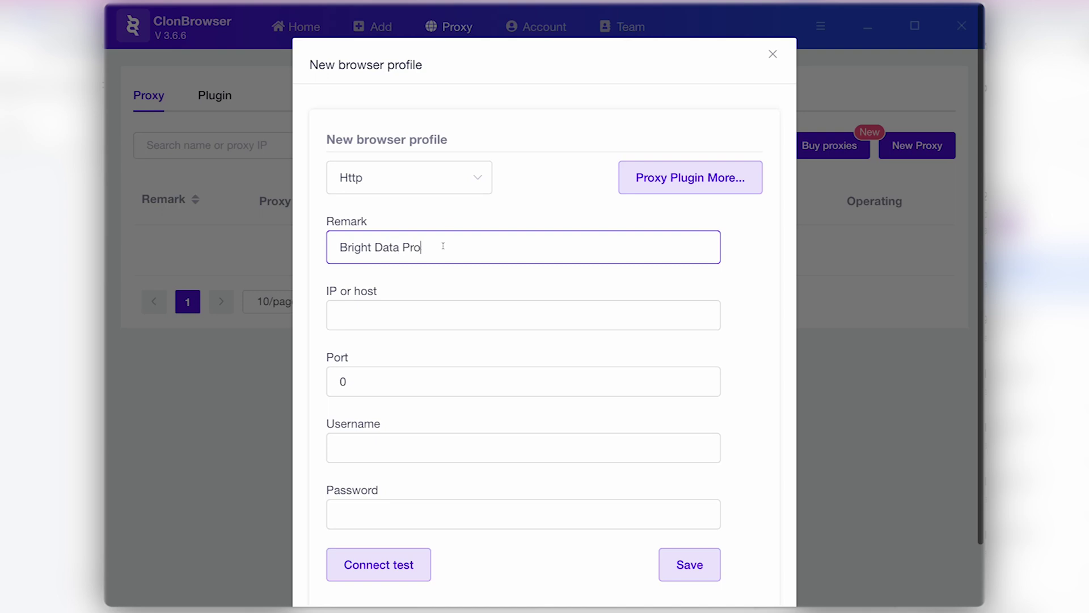
text(xies)
Step: Enter host zproxy.lum-superproxy.io and port 22225 for the proxy
click(436, 310)
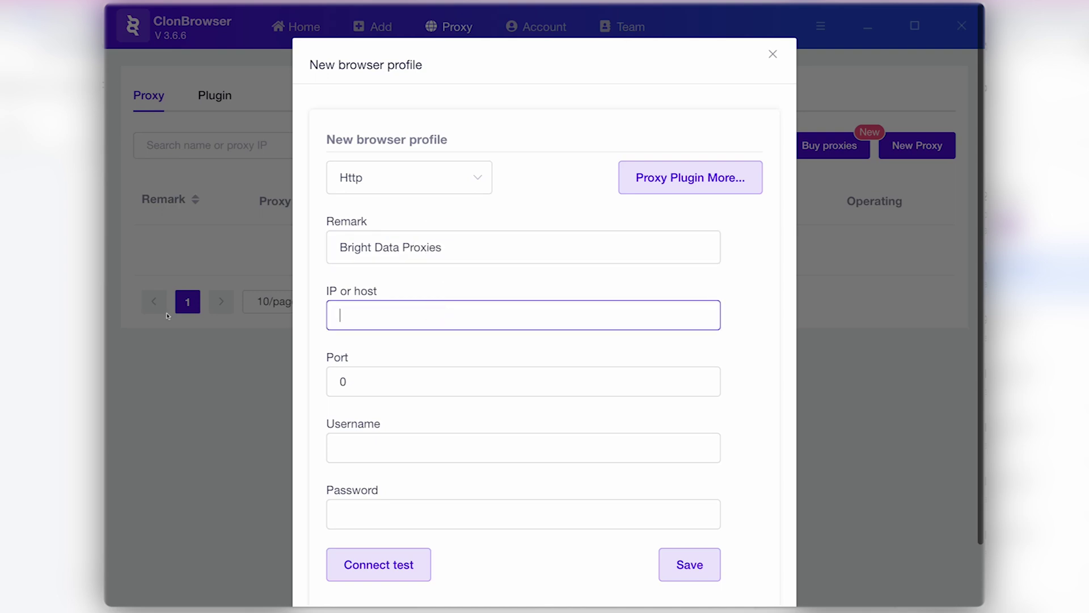
text(zproxy.lum-superproxy.io)
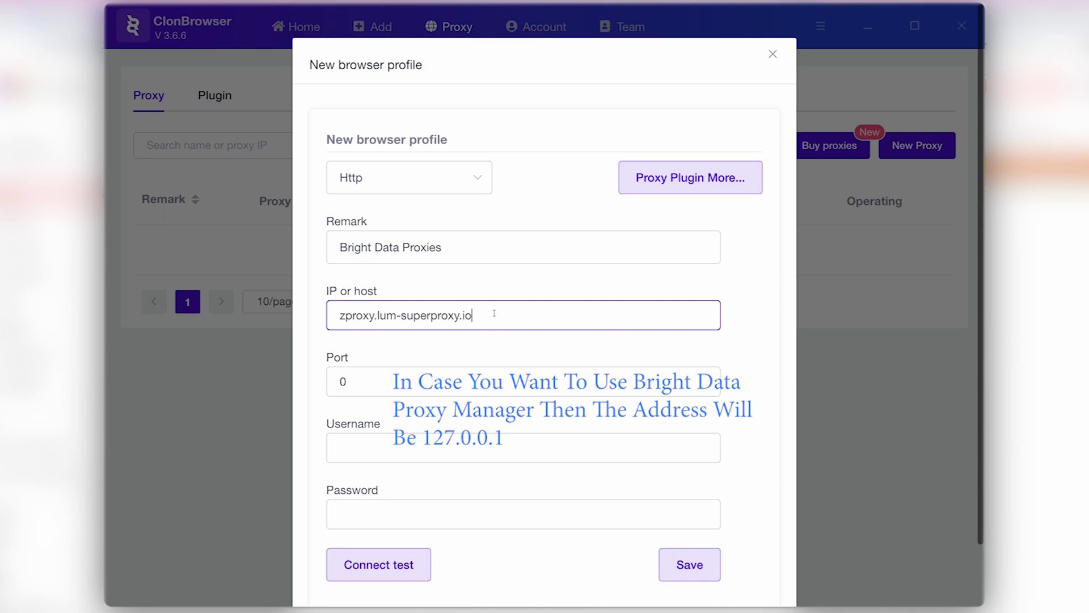
double_click(473, 381)
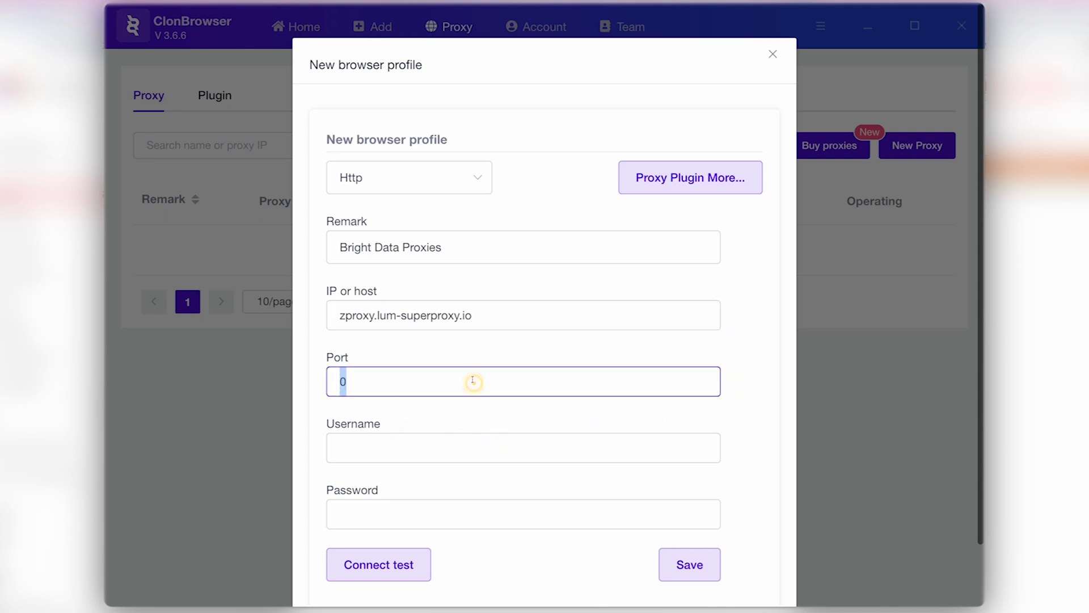
text(22225)
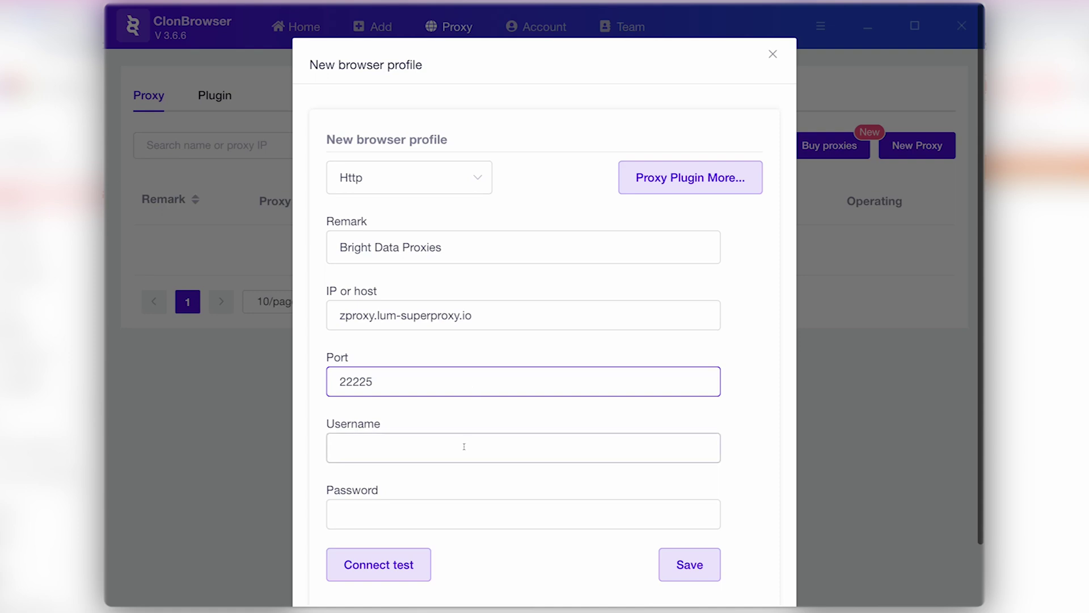
click(530, 446)
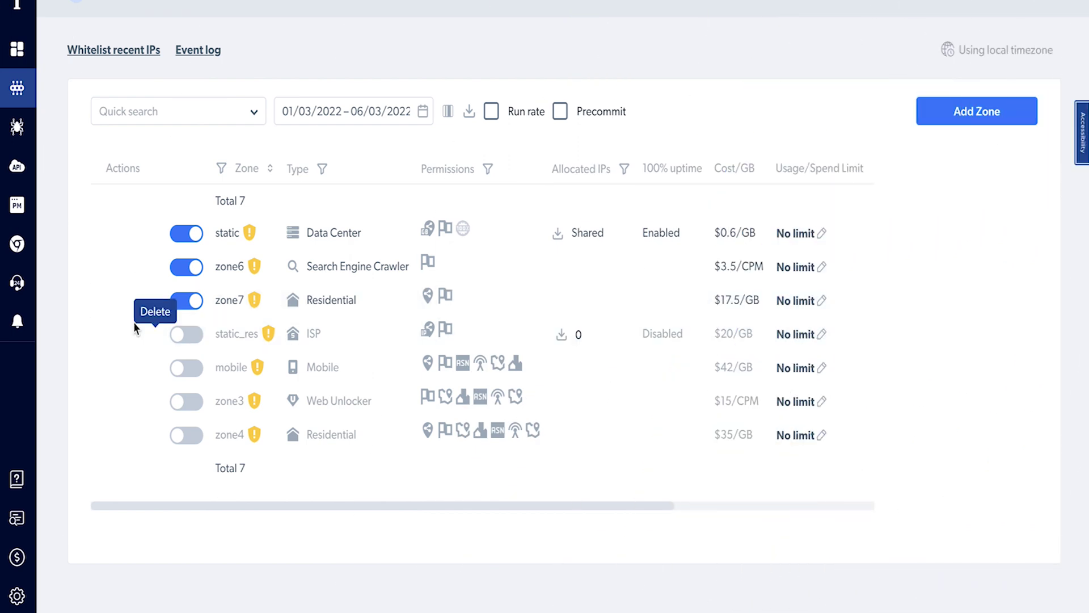
Step: Open the zone7 Residential zone's details to copy its proxy credentials
click(115, 309)
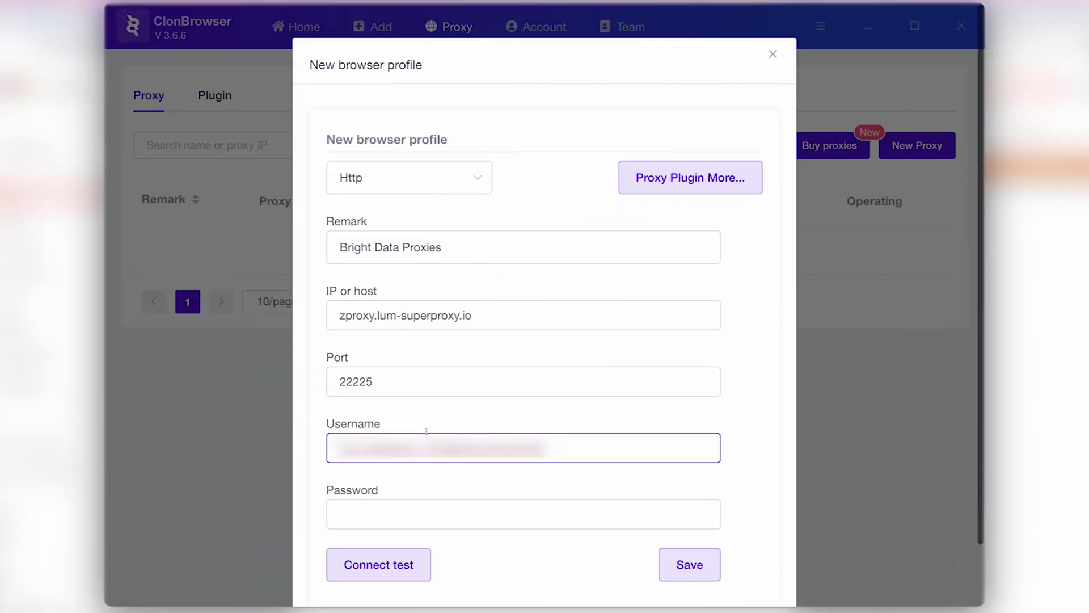
Step: Paste the zone username, enter the password, pass the connection test, and save the proxy
click(421, 508)
key(ctrl+v)
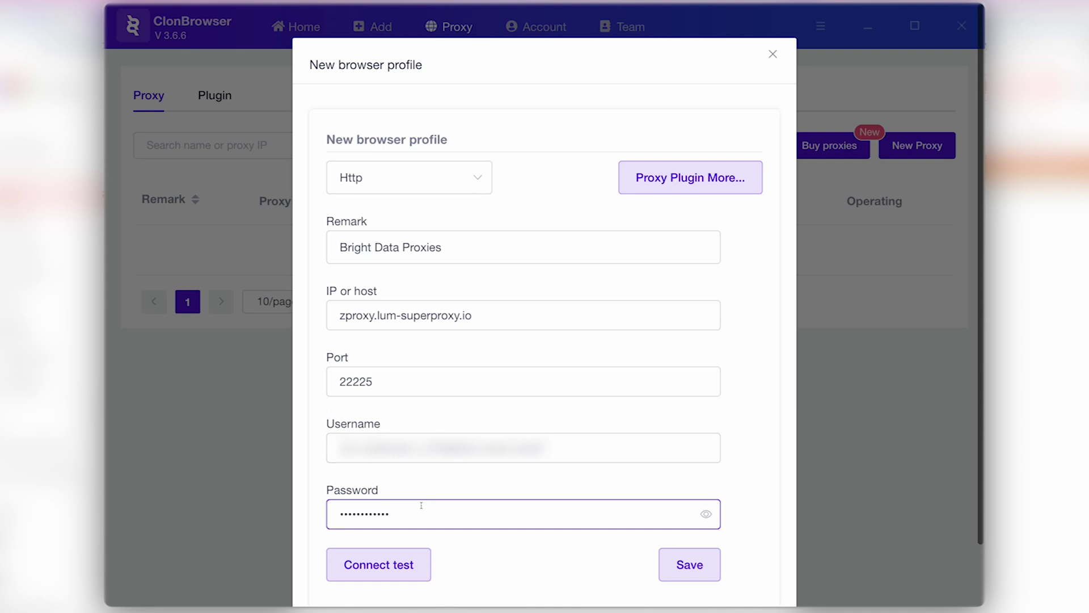
scroll(418, 505, down, 1)
click(389, 537)
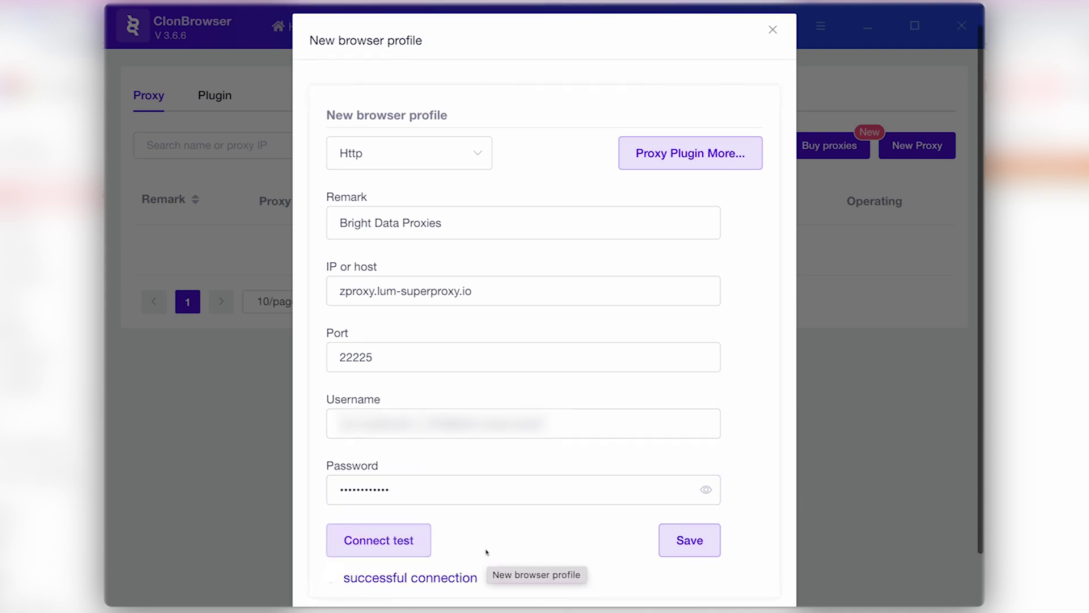
click(694, 543)
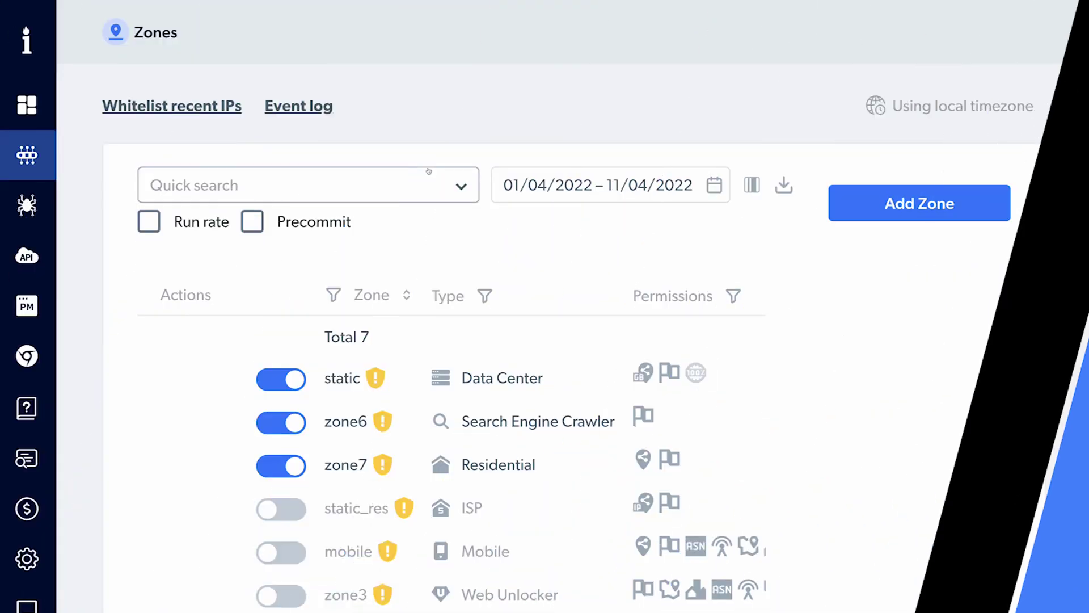
Step: Open Bright Data's event log to check recent zone requests
click(299, 106)
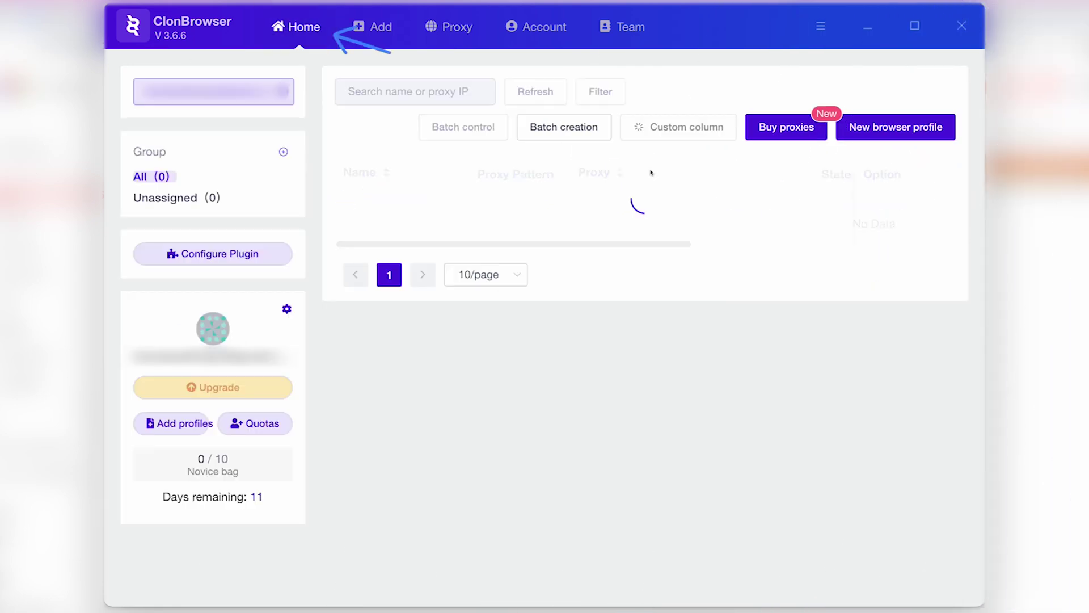
Step: Create a new browser profile using Bright Data Proxies chosen from the agent list
click(908, 128)
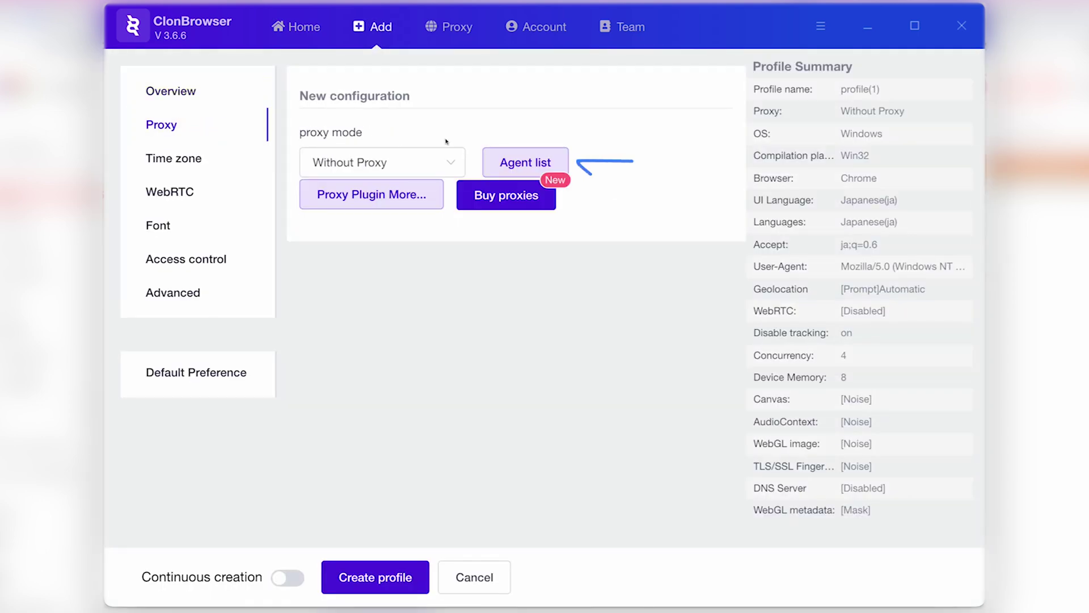
click(514, 162)
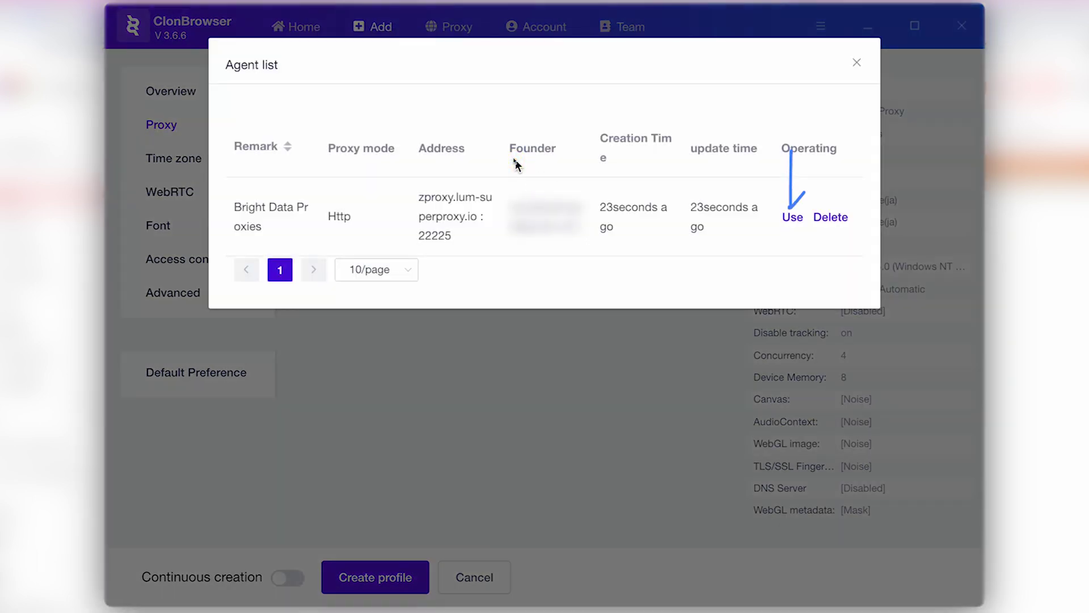
click(792, 217)
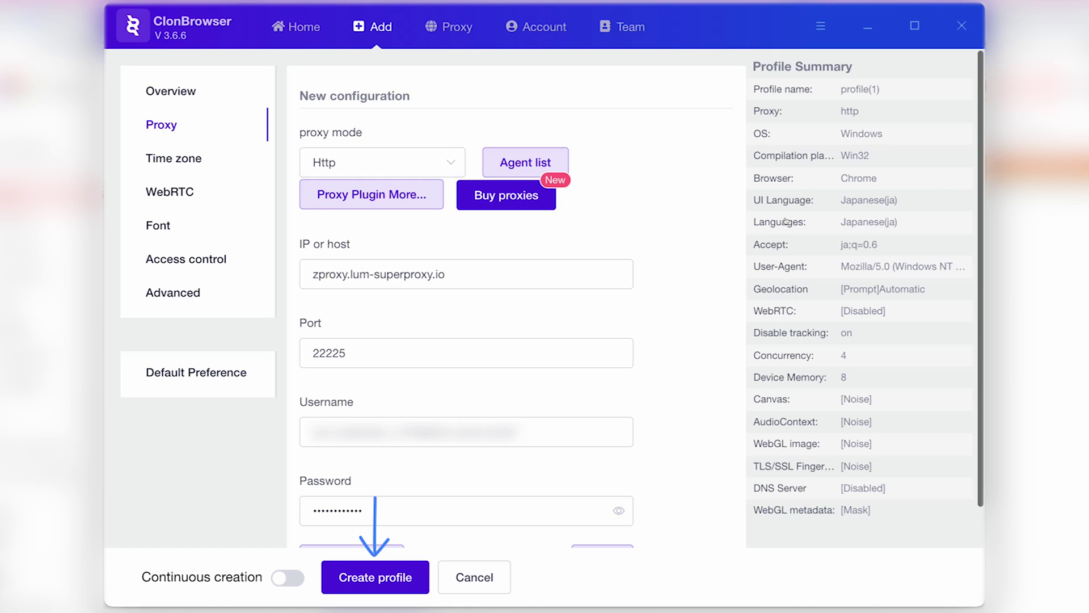
click(389, 578)
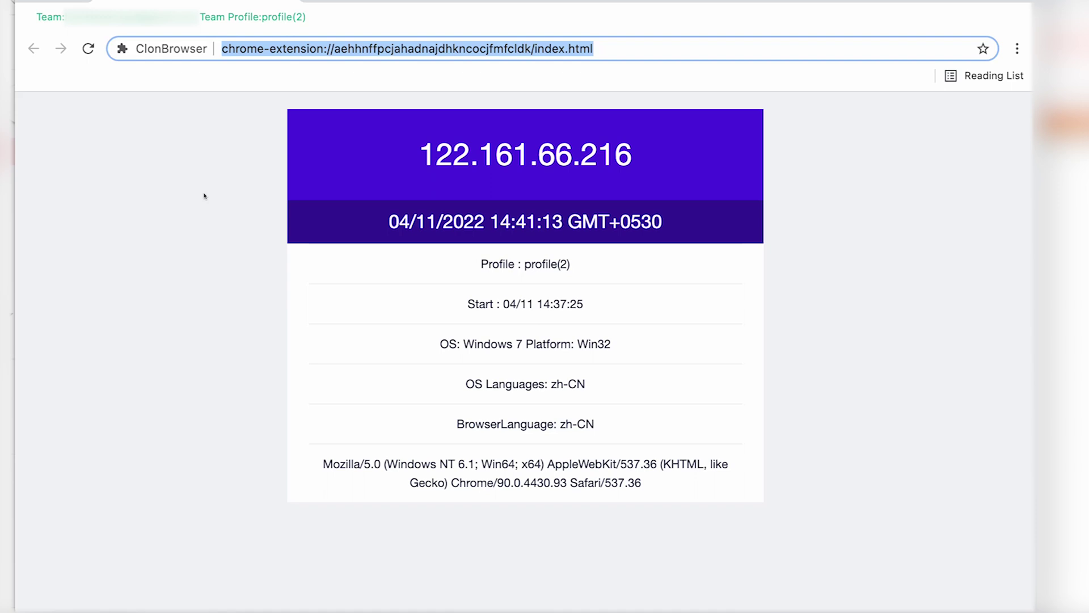
key(BackSpace)
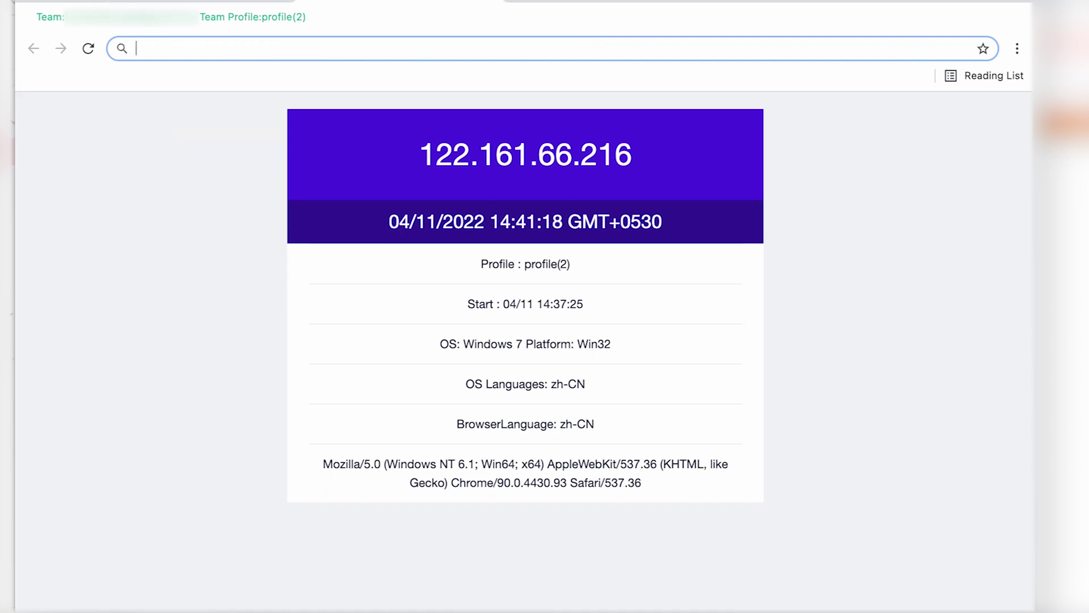